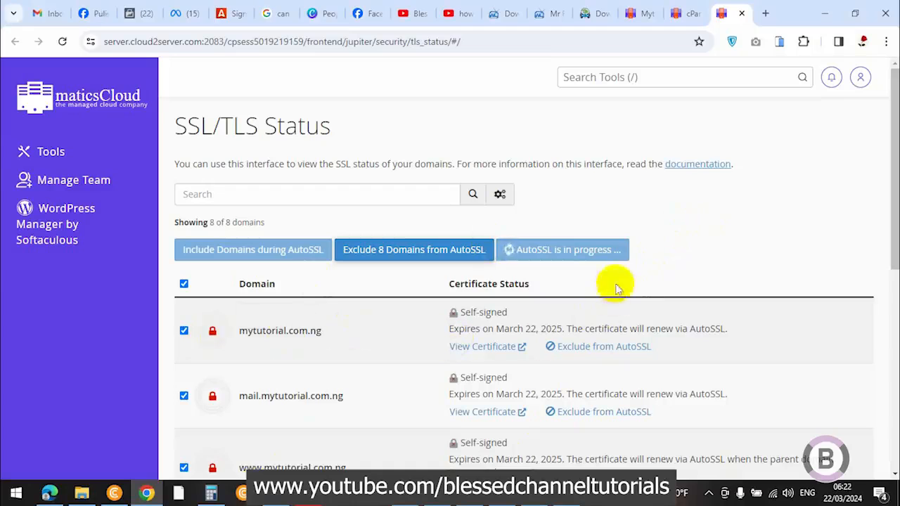
left_click(766, 14)
type("https://intodns.com/")
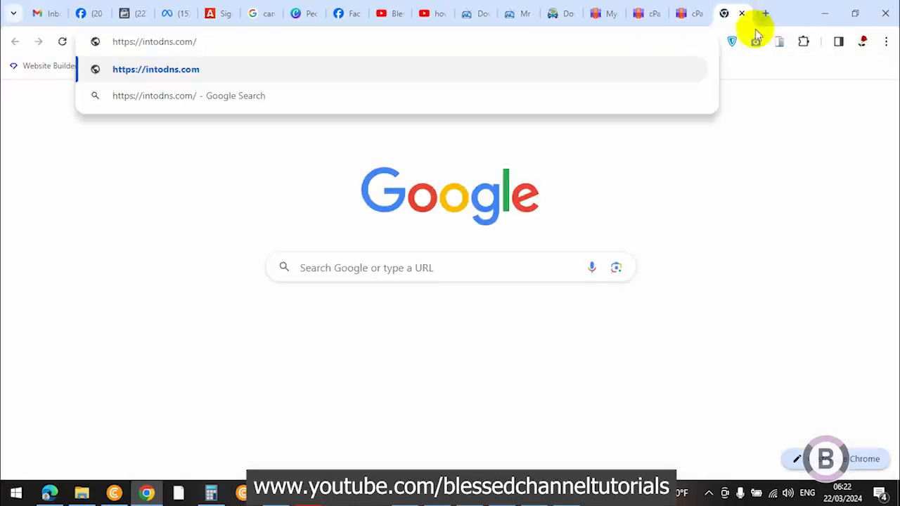
left_click(692, 16)
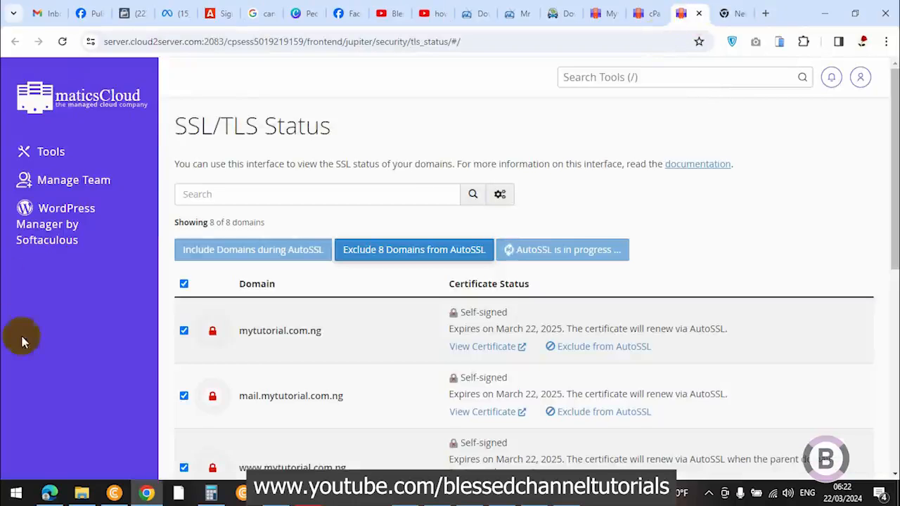
left_click_drag(323, 332, 250, 337)
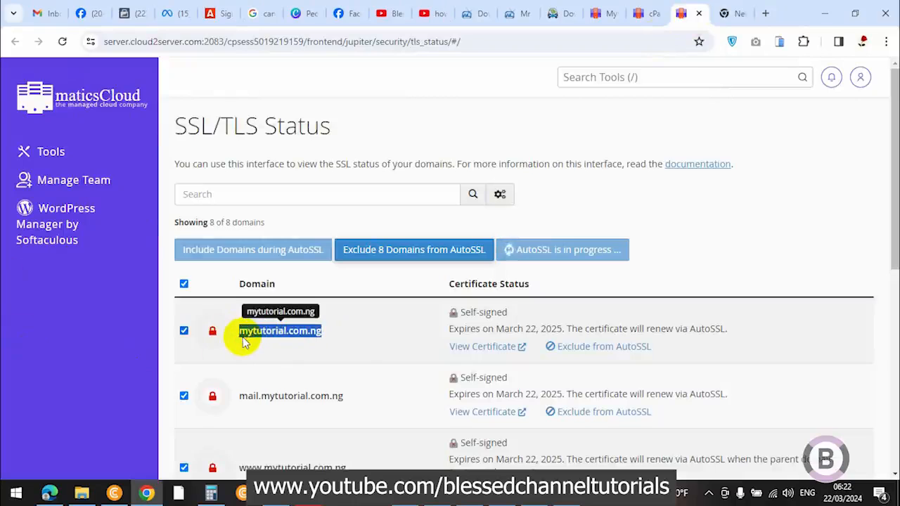
left_click(724, 208)
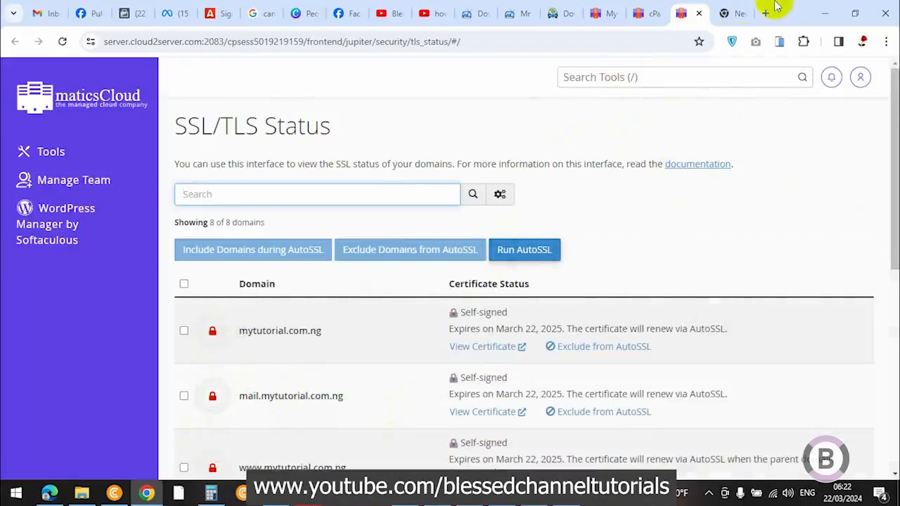
left_click(727, 12)
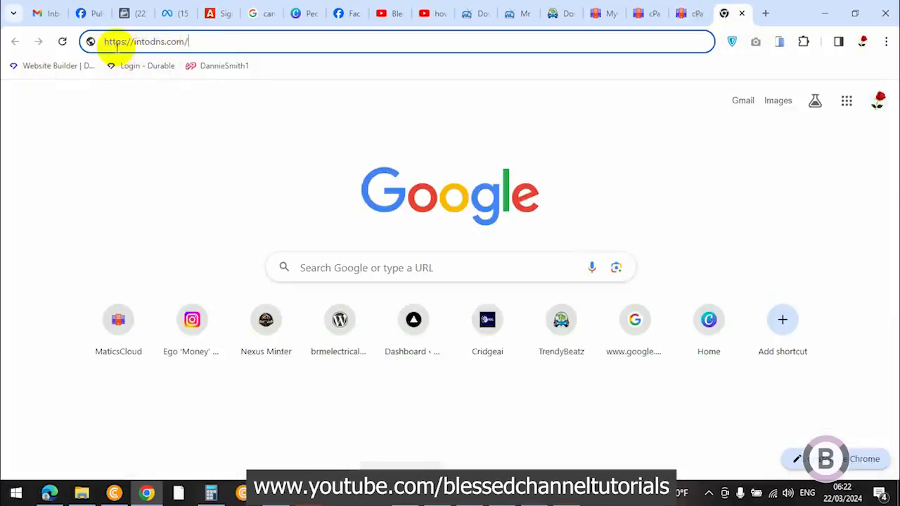
type("mytutorial.com.ng")
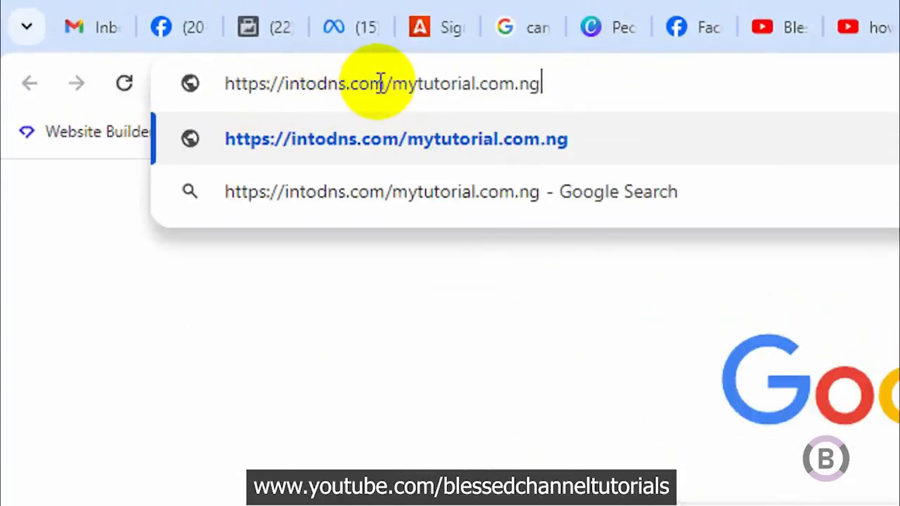
key("Return")
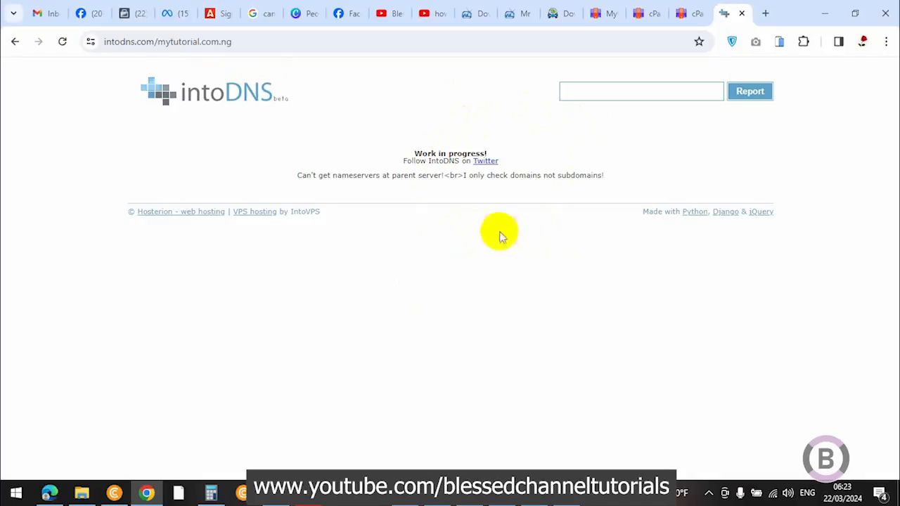
- Copy mytutorial.com.ng from the page address into the intoDNS domain field and run the report again
left_click_drag(241, 40, 156, 43)
key("ctrl+c")
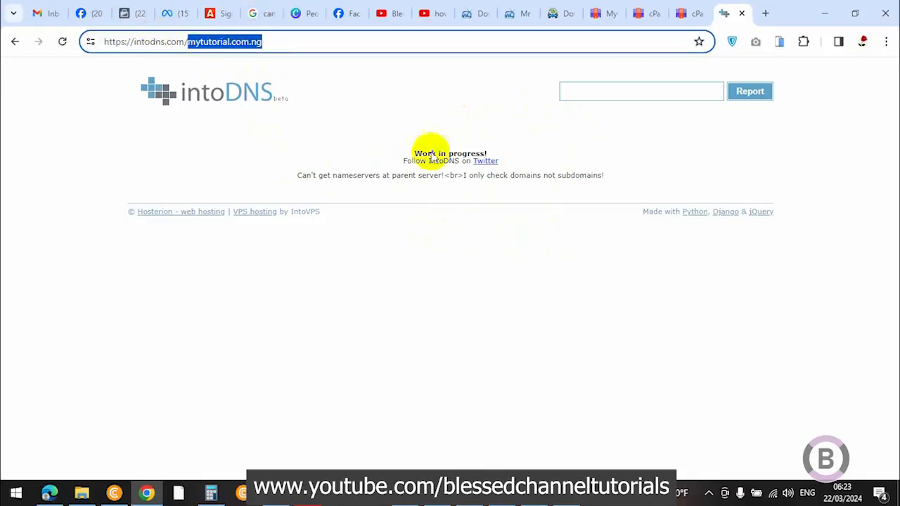
left_click(653, 90)
key("ctrl+v")
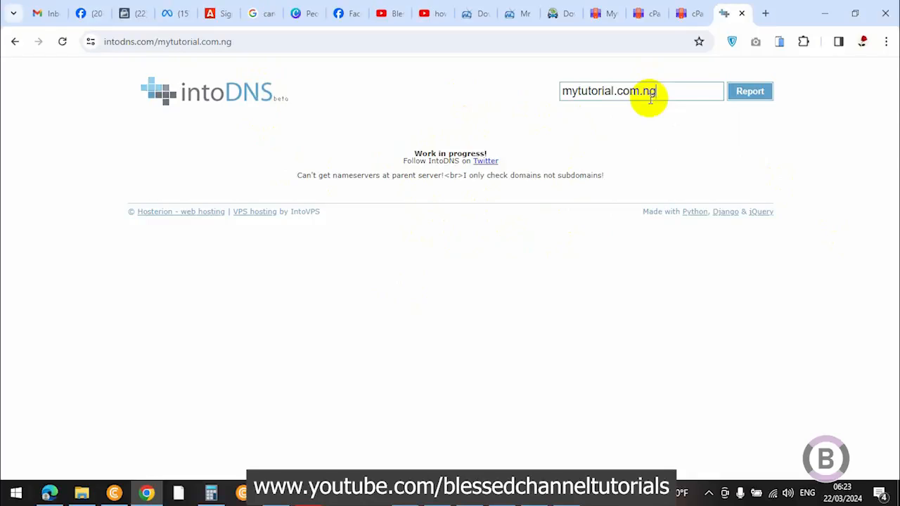
left_click(734, 92)
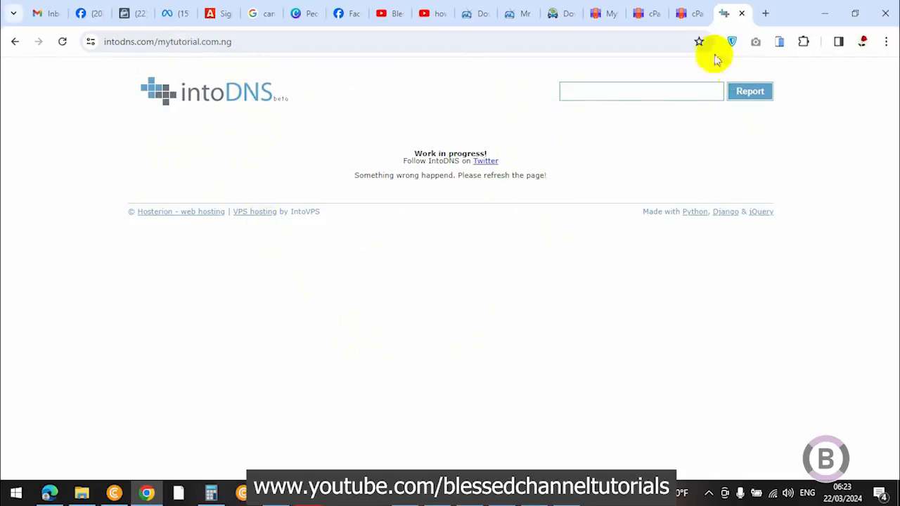
- Return to the cPanel SSL/TLS Status page, select all domains and run AutoSSL on them
left_click(682, 16)
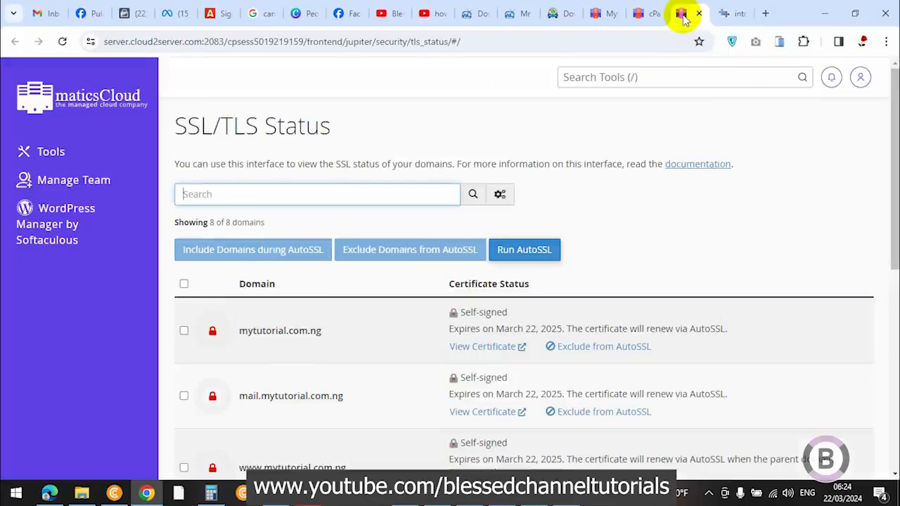
left_click(726, 15)
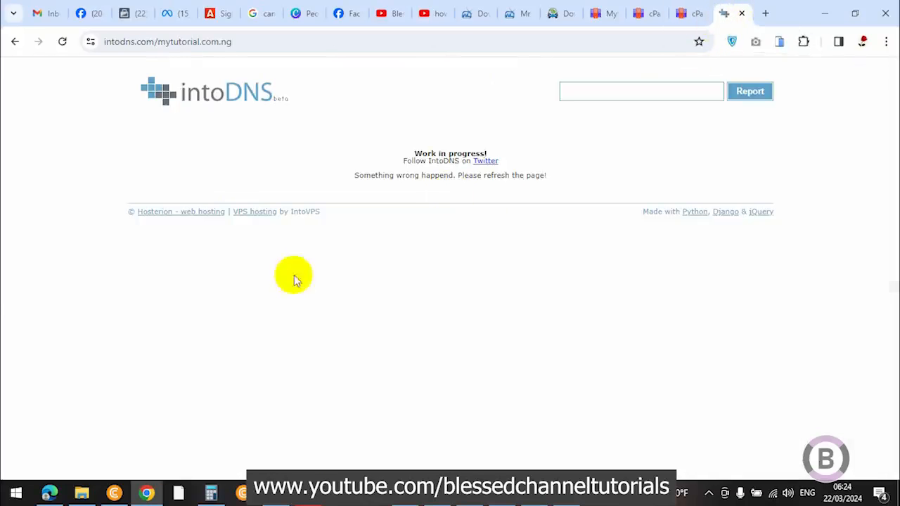
left_click(682, 13)
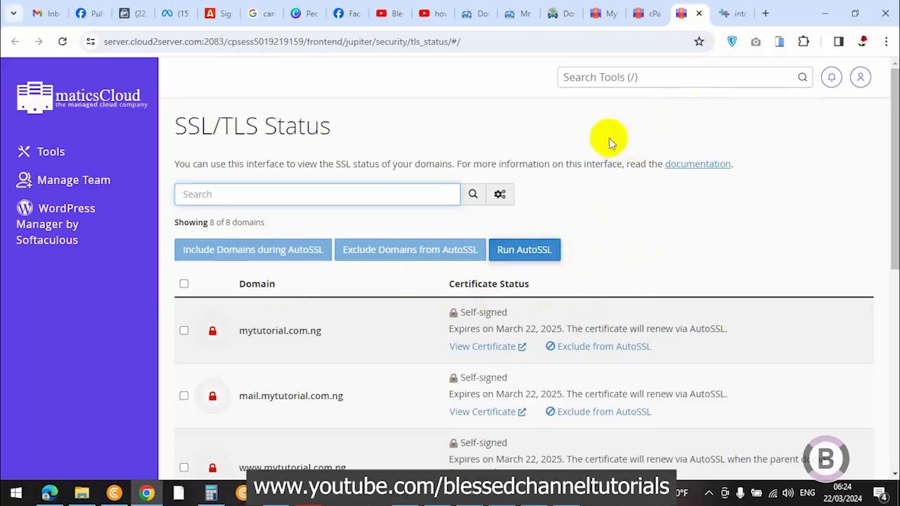
left_click(184, 286)
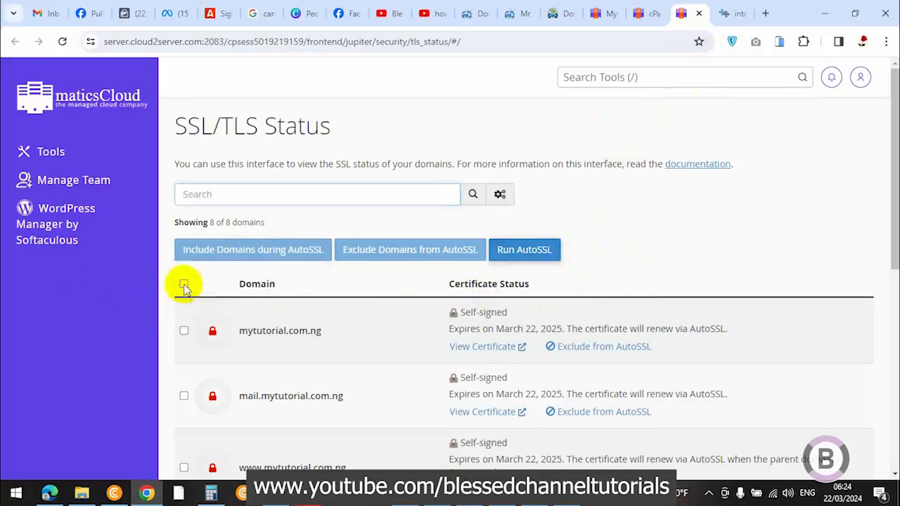
left_click(528, 248)
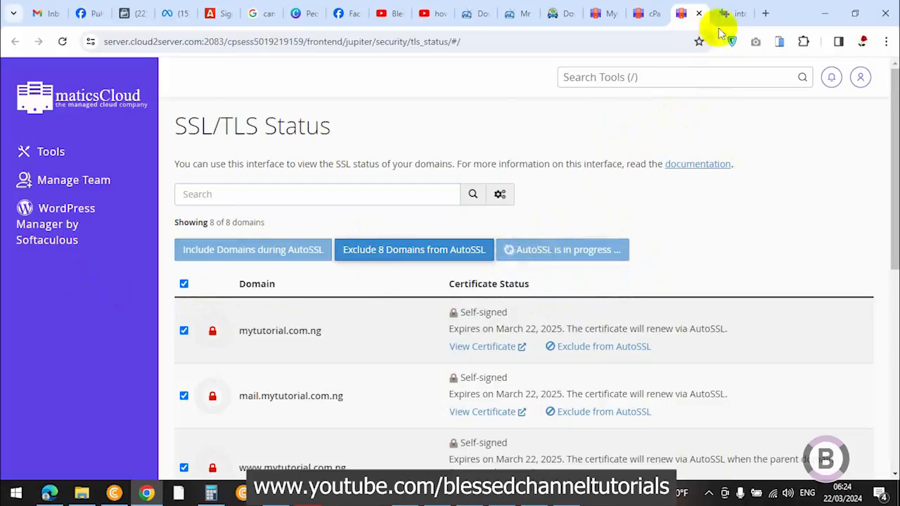
left_click(724, 13)
- Select all domains on the SSL/TLS Status page and exclude them from AutoSSL
left_click(689, 16)
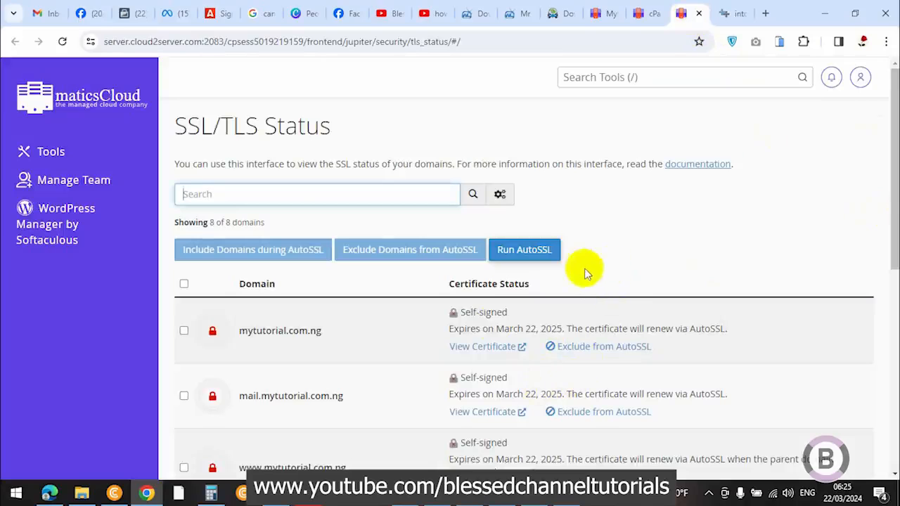
left_click(184, 283)
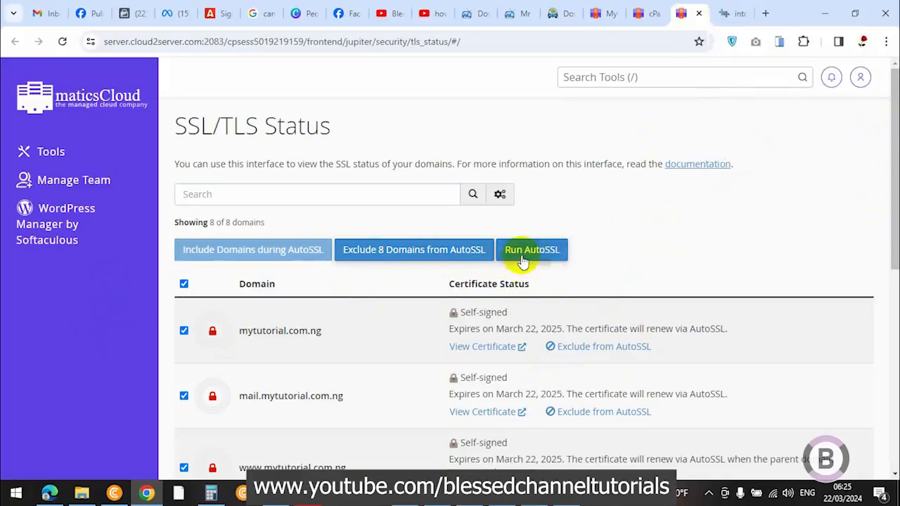
left_click(415, 250)
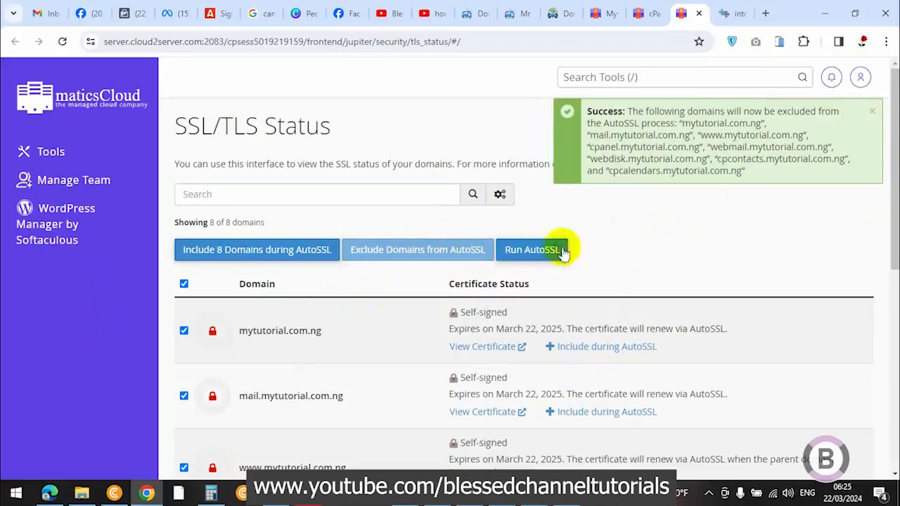
- Find the Let's Encrypt SSL tool in cPanel and try to issue a certificate for mytutorial.com.ng with its cPanel subdomains included
left_click(661, 78)
type("let")
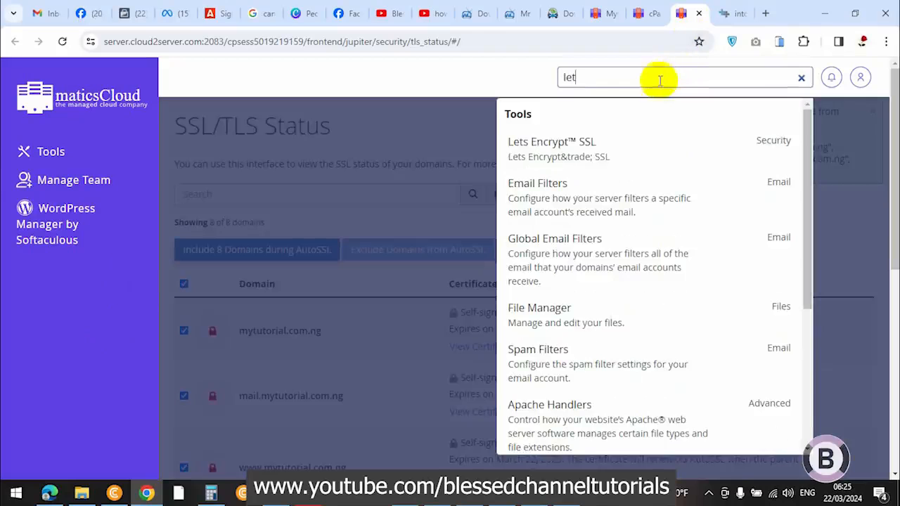
left_click(630, 151)
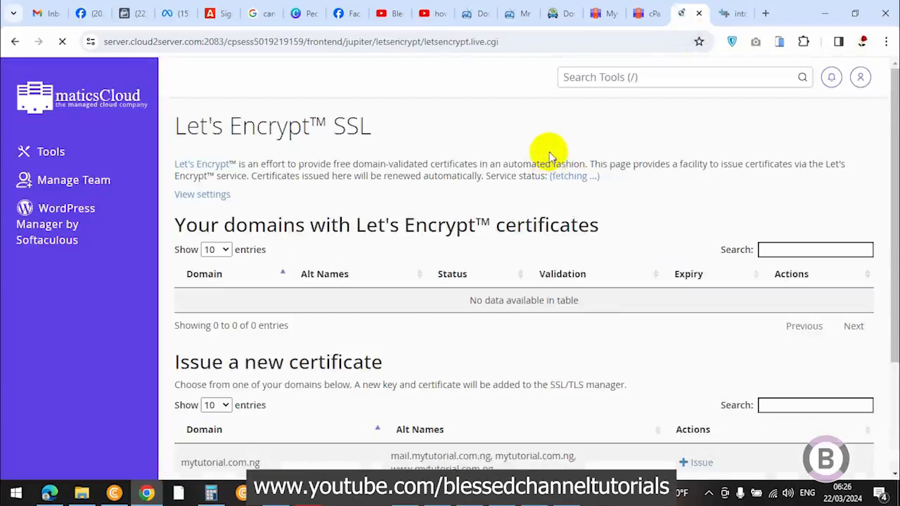
scroll(550, 156, "down", 3)
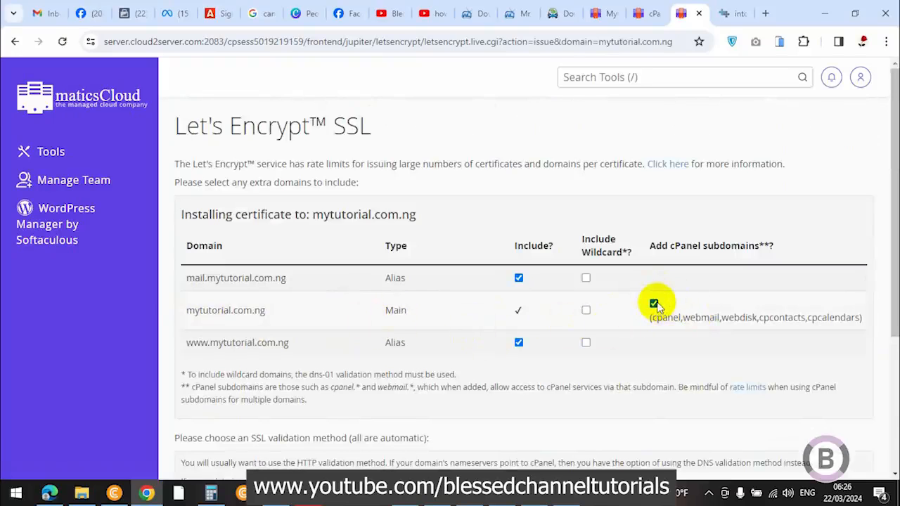
scroll(656, 307, "down", 2)
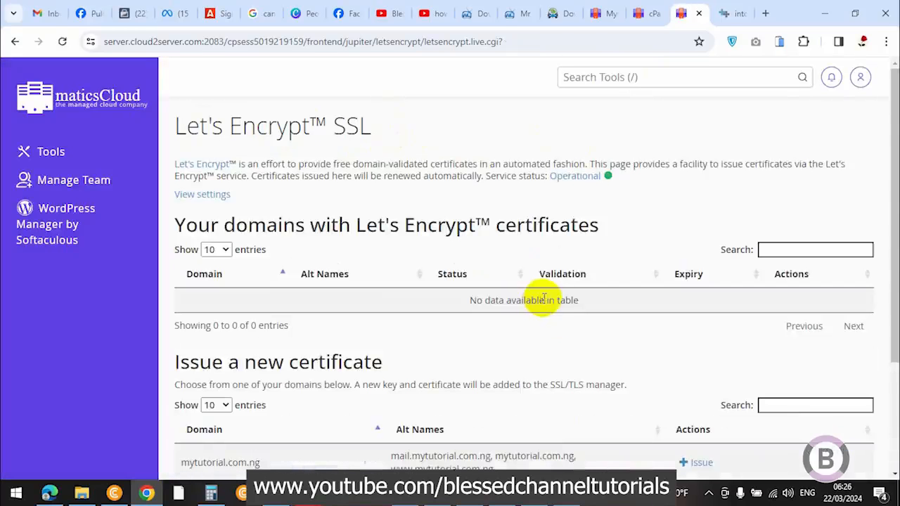
scroll(336, 323, "down", 3)
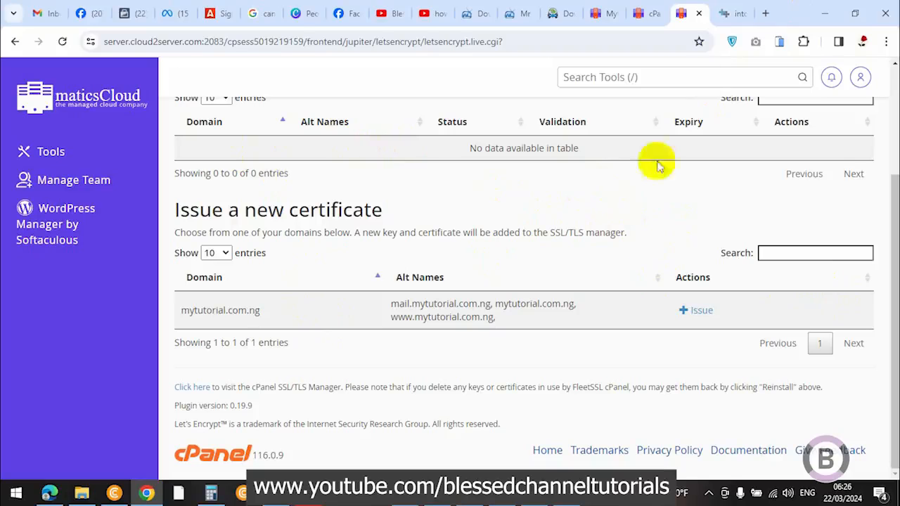
- Return to the intoDNS page and reload the report for mytutorial.com.ng
left_click(731, 13)
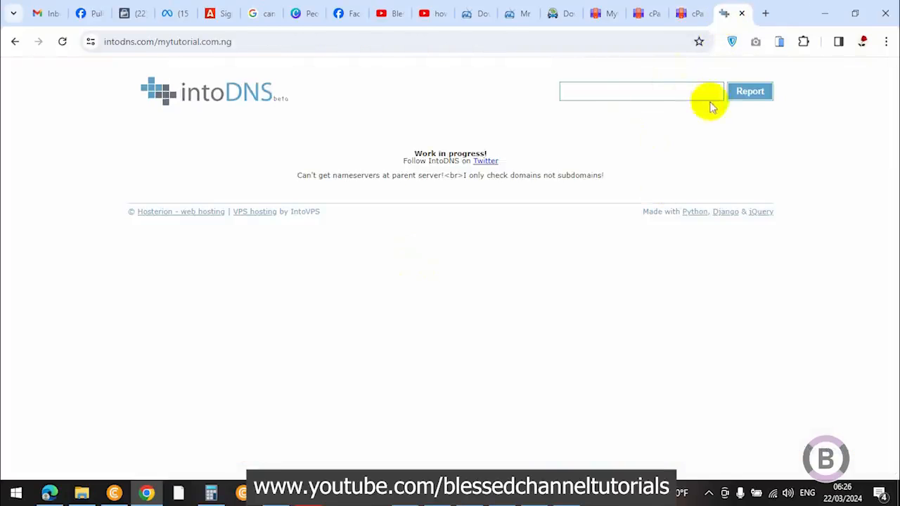
left_click(232, 44)
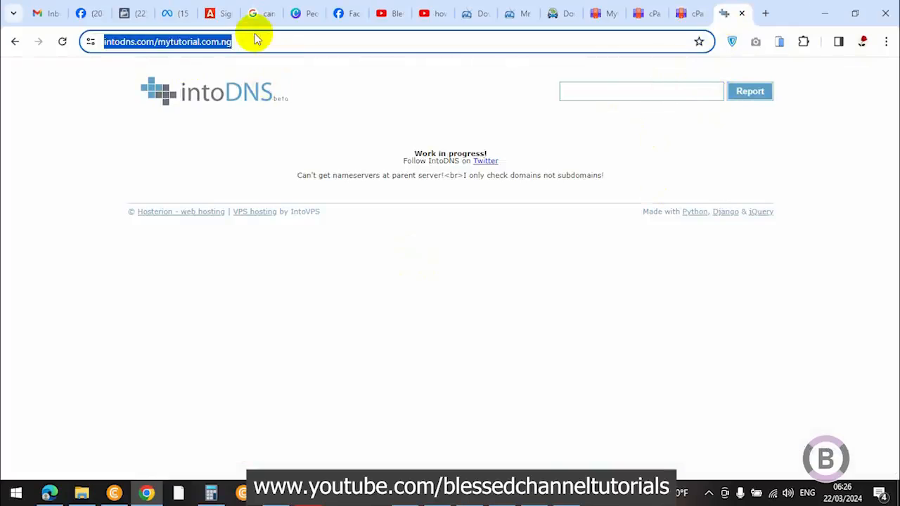
key("Return")
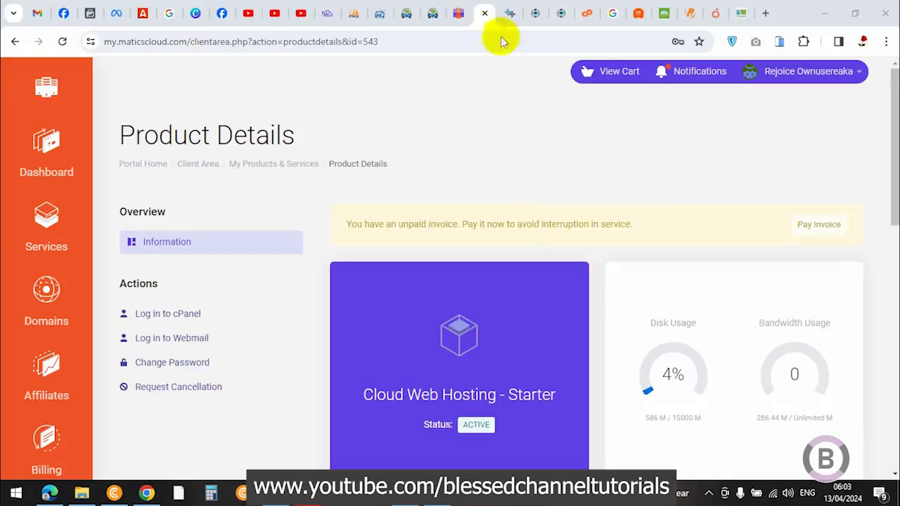
- Run the intoDNS report for mytutorial.com.ng again and examine the nameserver records returned by the parent servers
left_click(510, 14)
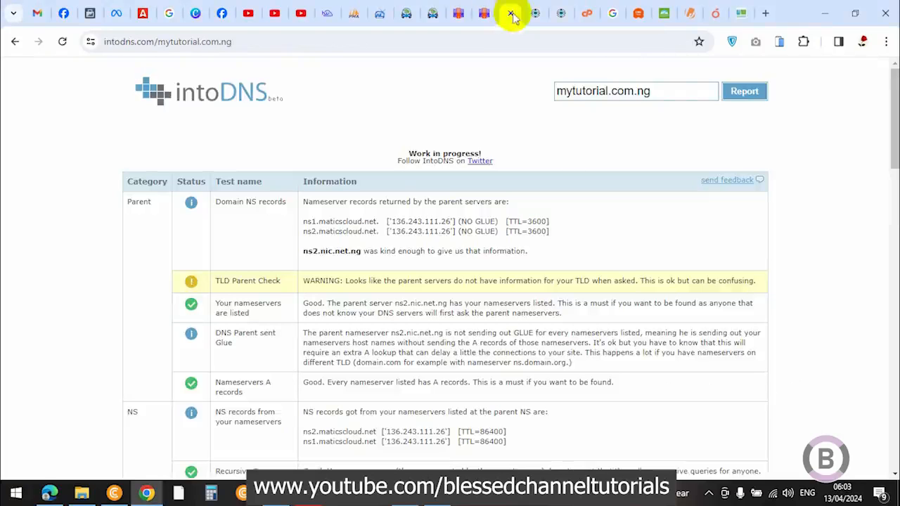
left_click_drag(677, 94, 552, 98)
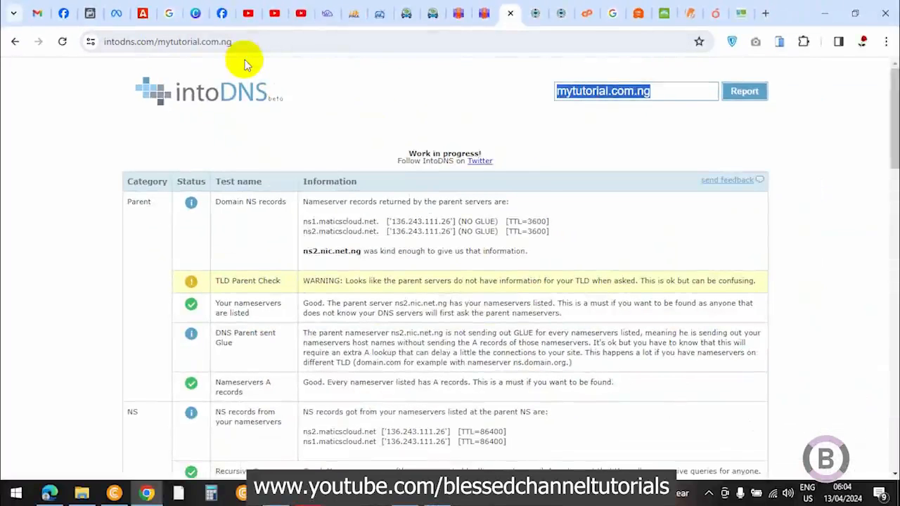
left_click(734, 95)
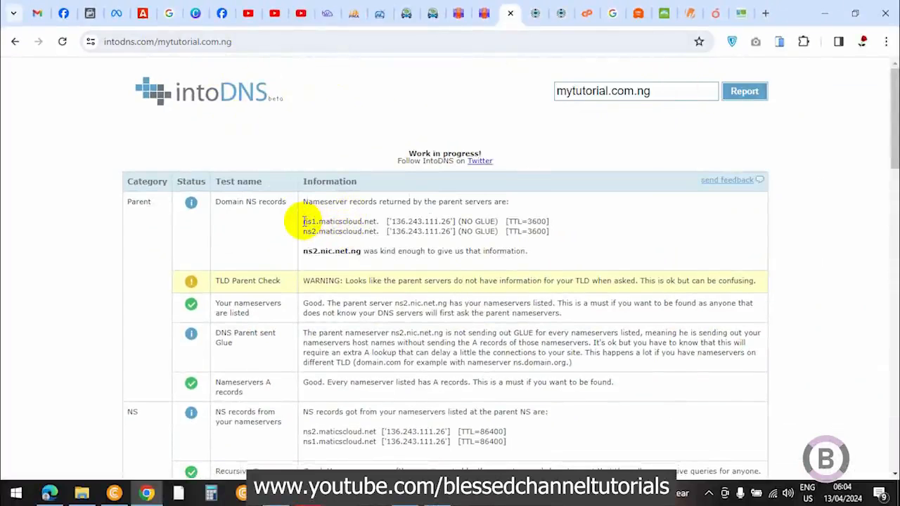
left_click_drag(305, 222, 387, 231)
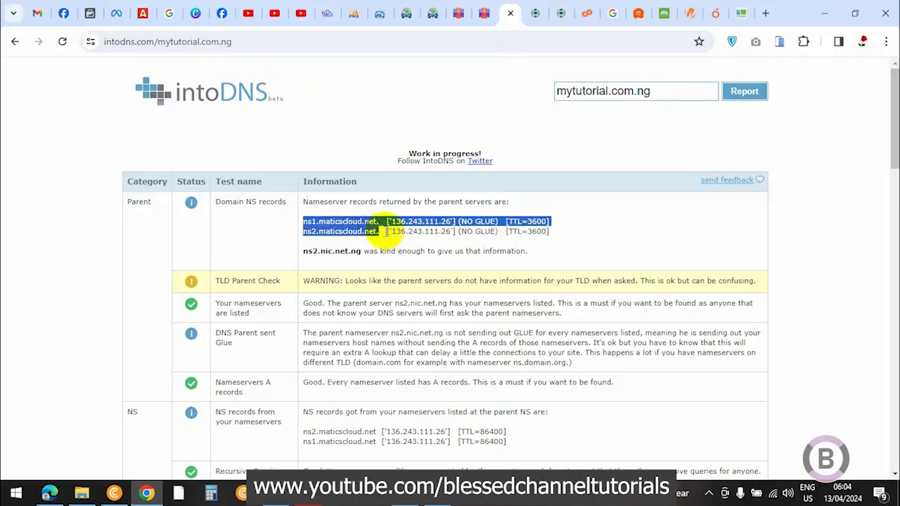
left_click(391, 232)
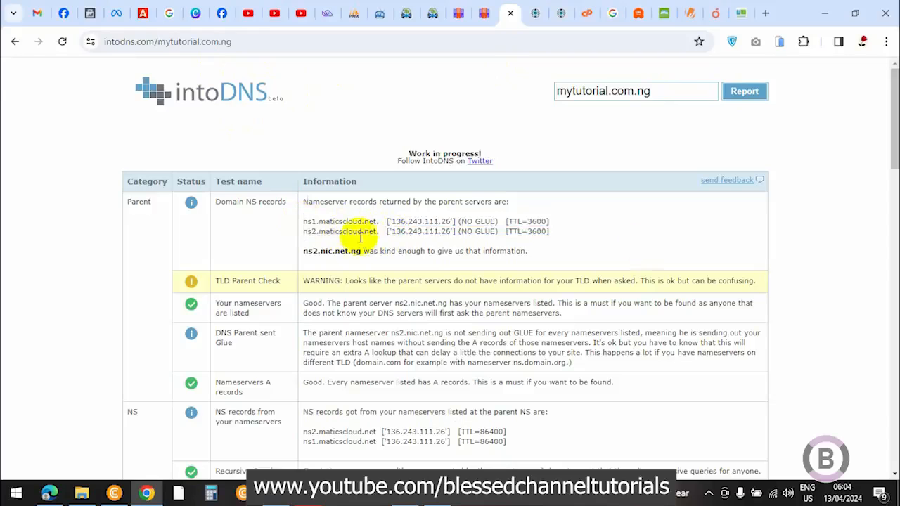